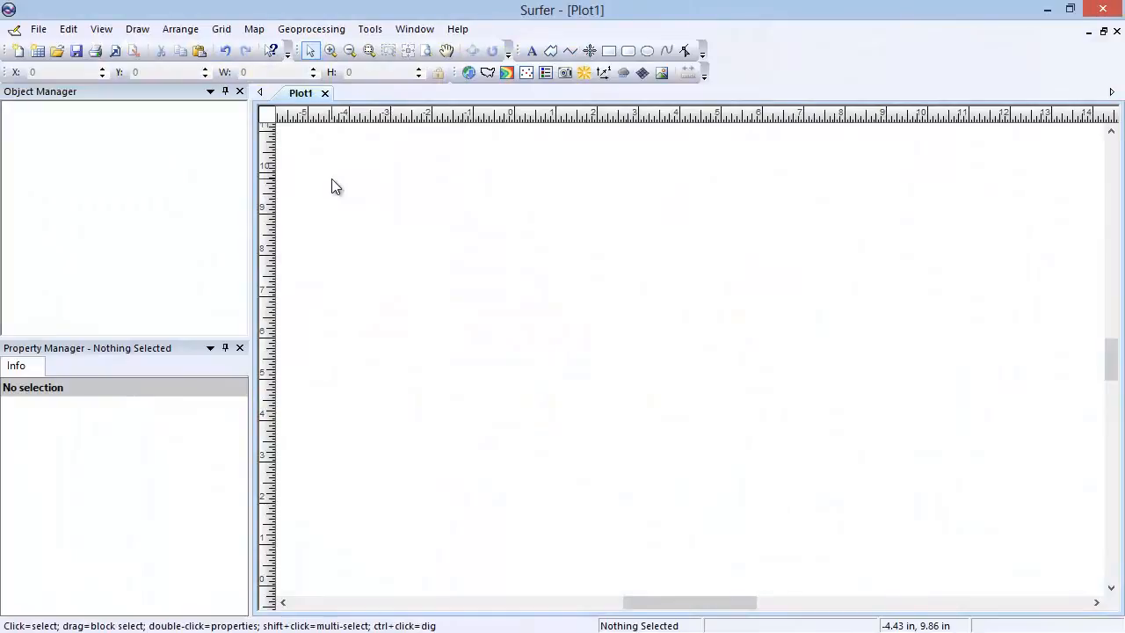
Open the sample plot Contours.srf from the Samples folder
left_click(37, 29)
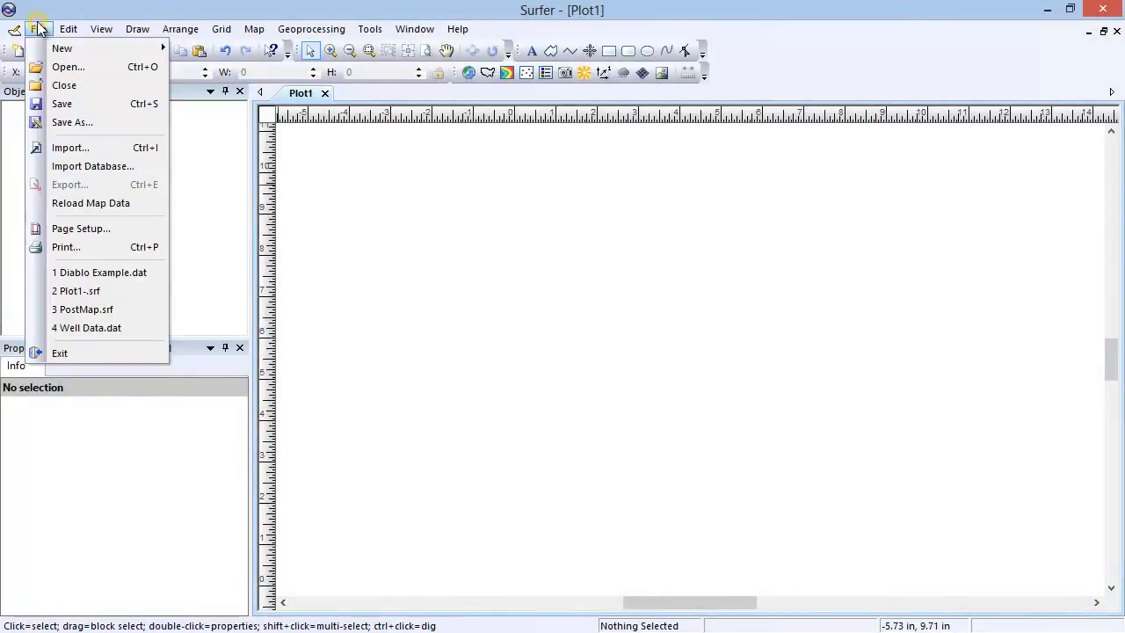
left_click(113, 68)
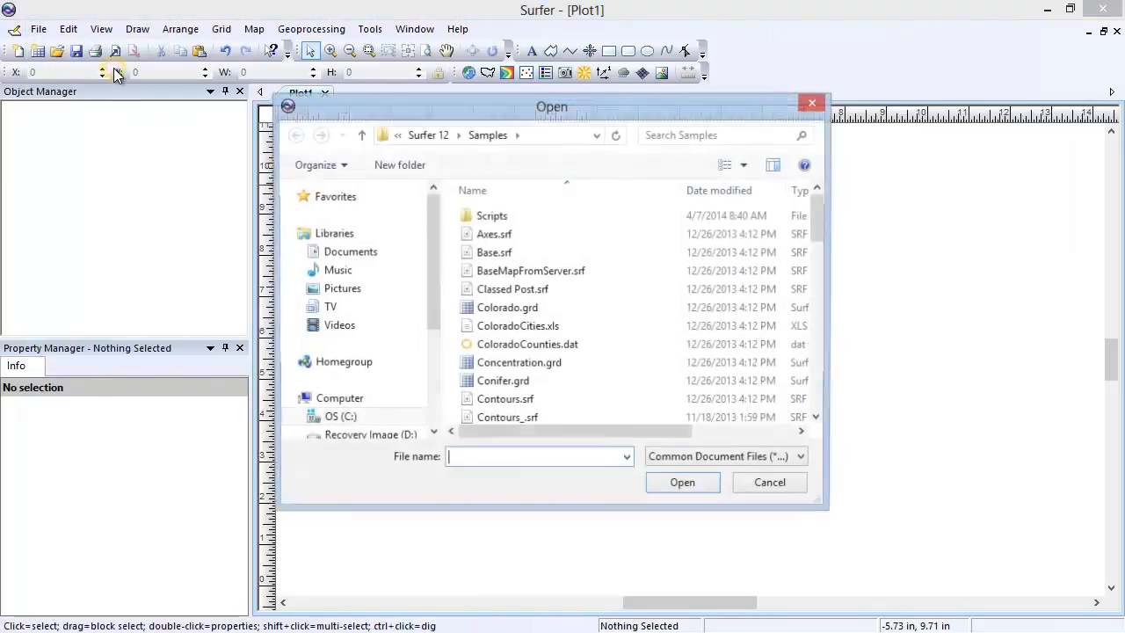
left_click(534, 402)
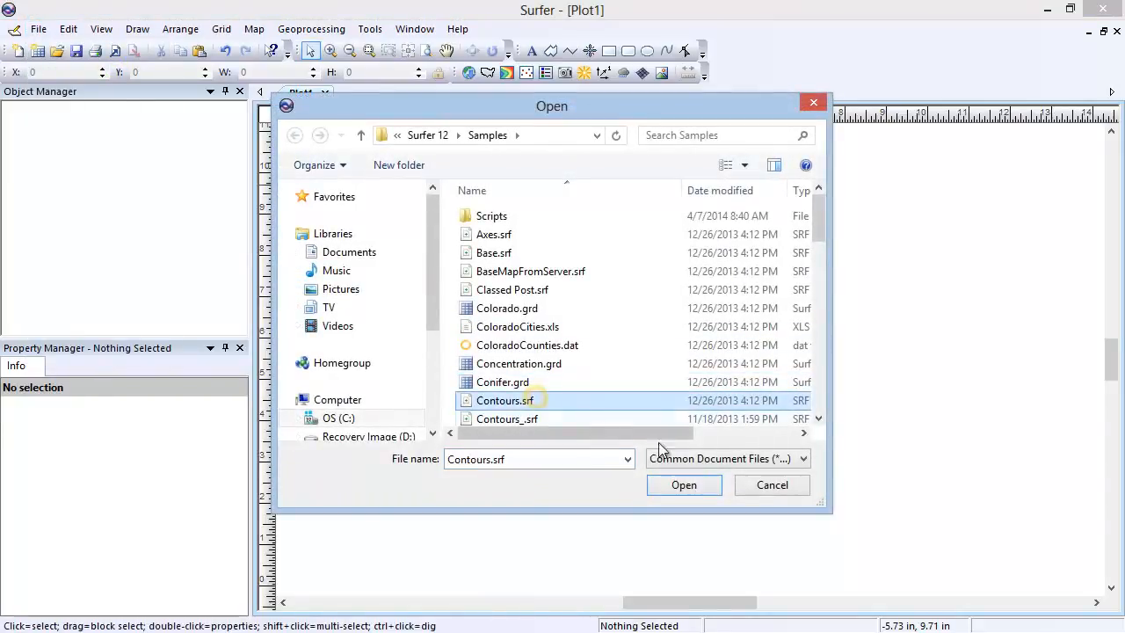
left_click(714, 488)
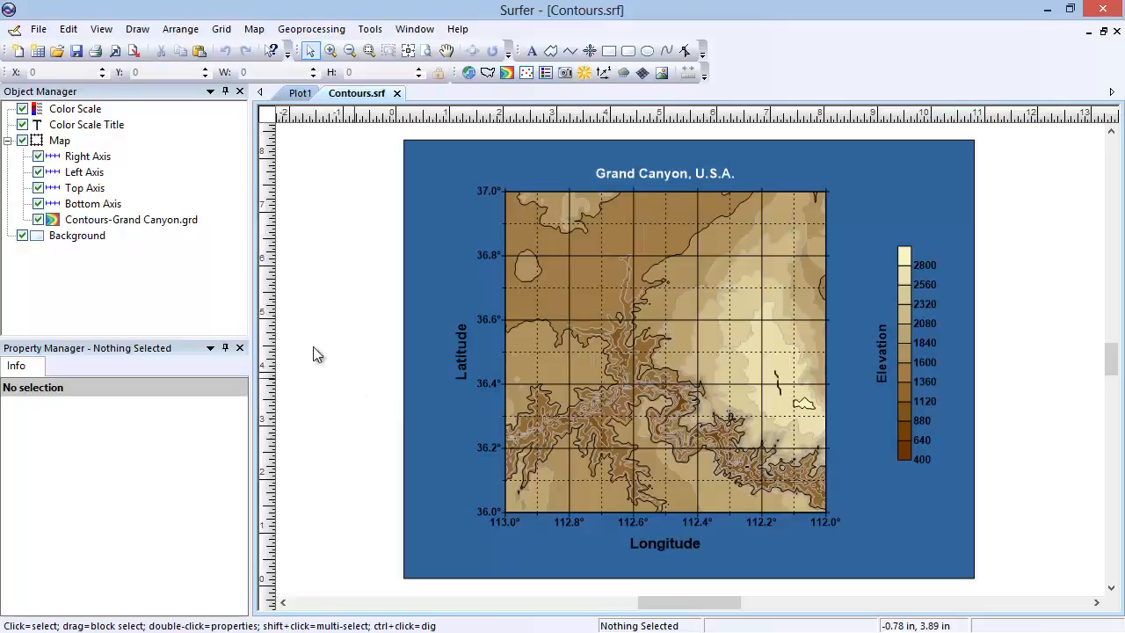
Save the plot, and save it again as Contours.srf in Surfer Document (*.srf) format, replacing the existing file
left_click(39, 29)
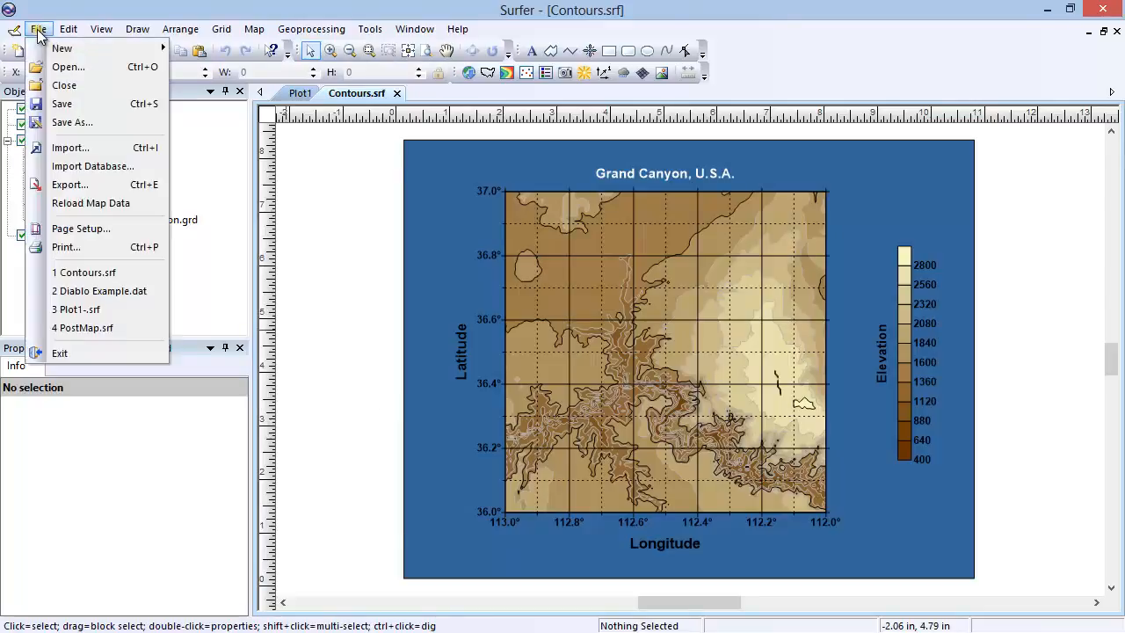
left_click(96, 107)
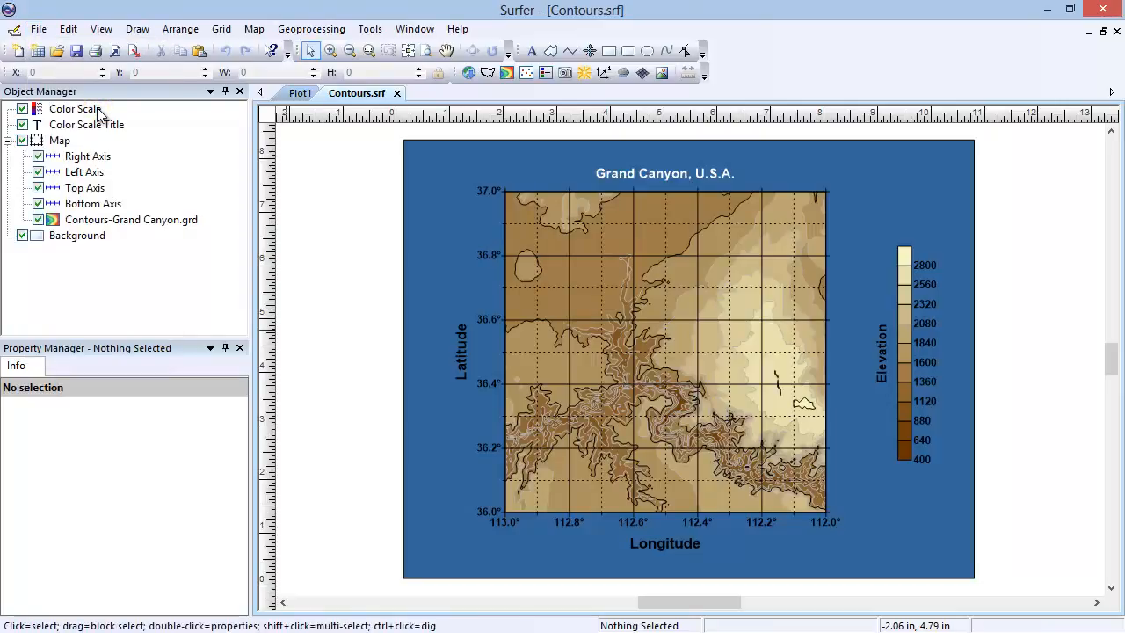
left_click(39, 29)
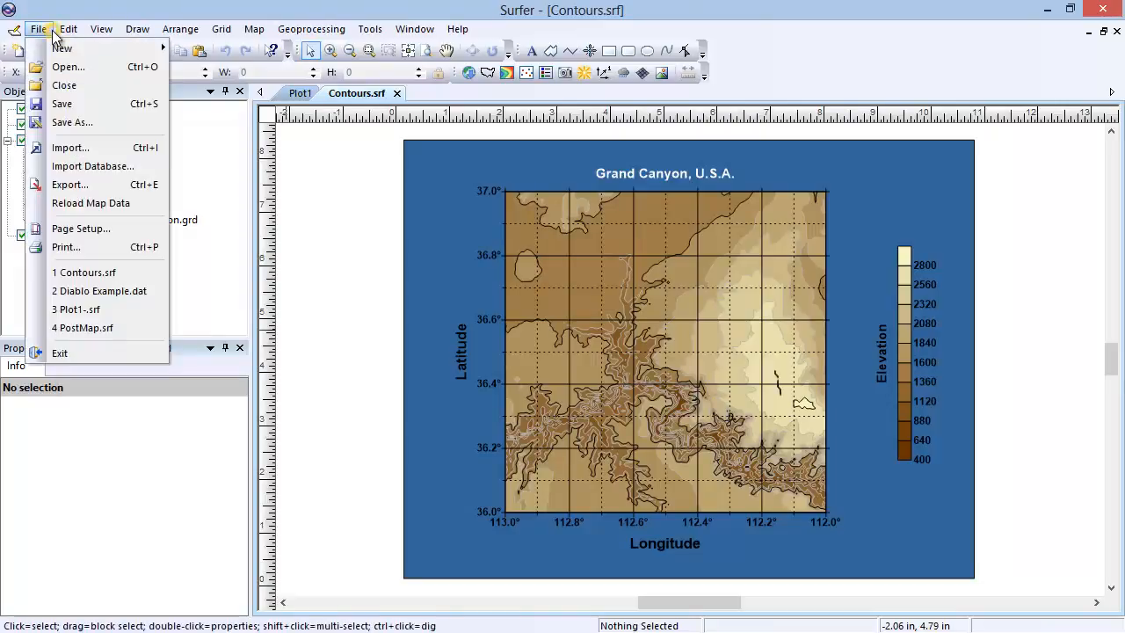
left_click(77, 123)
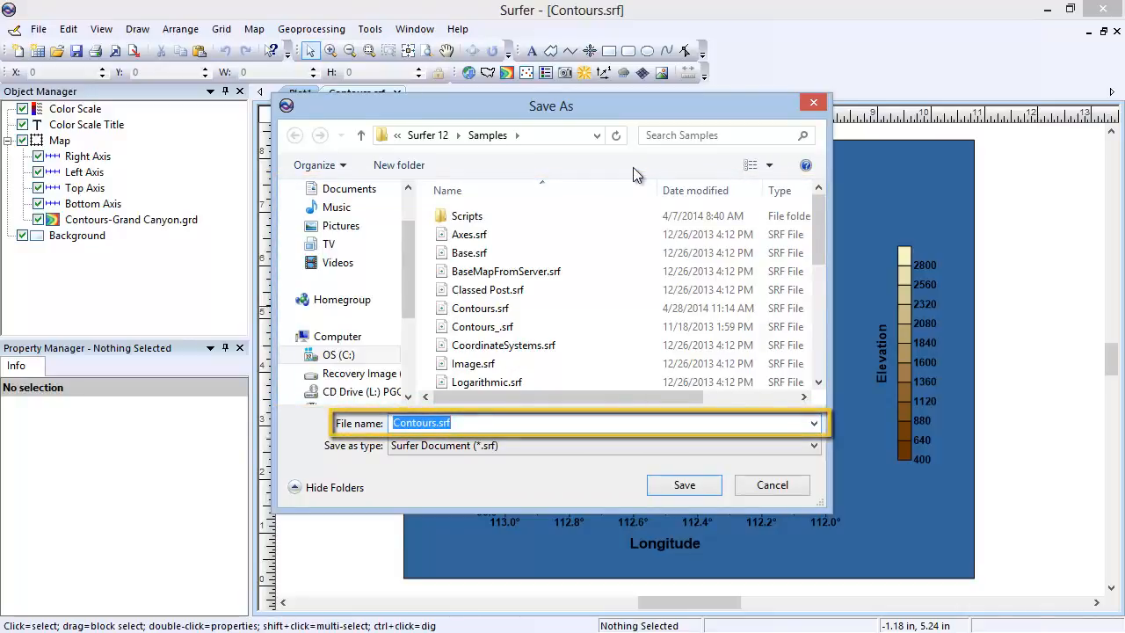
left_click(703, 446)
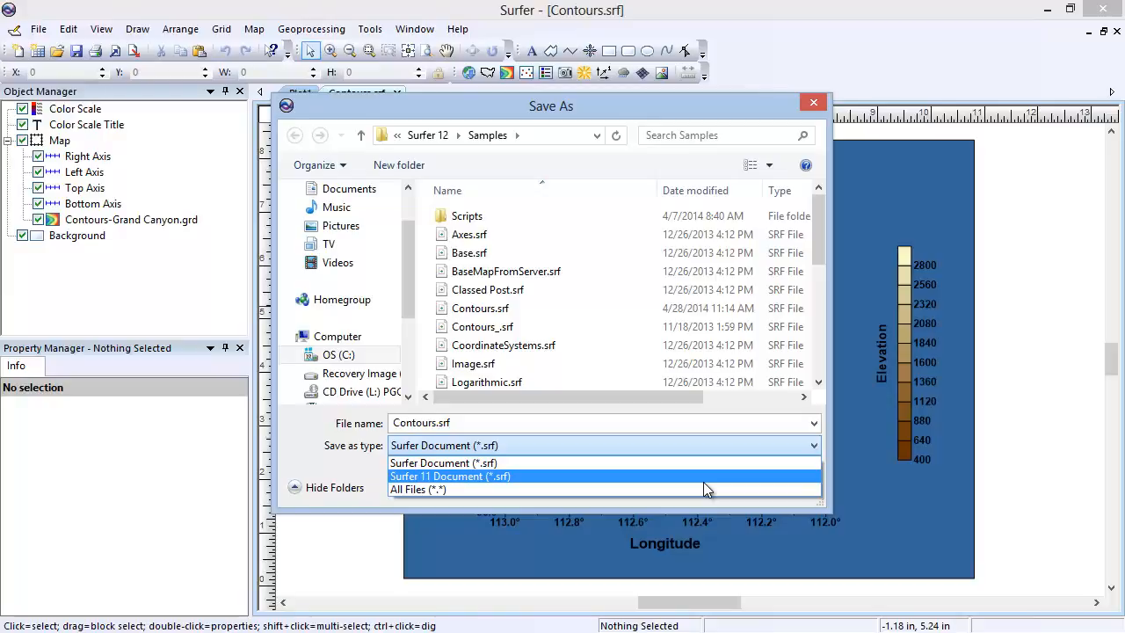
left_click(706, 465)
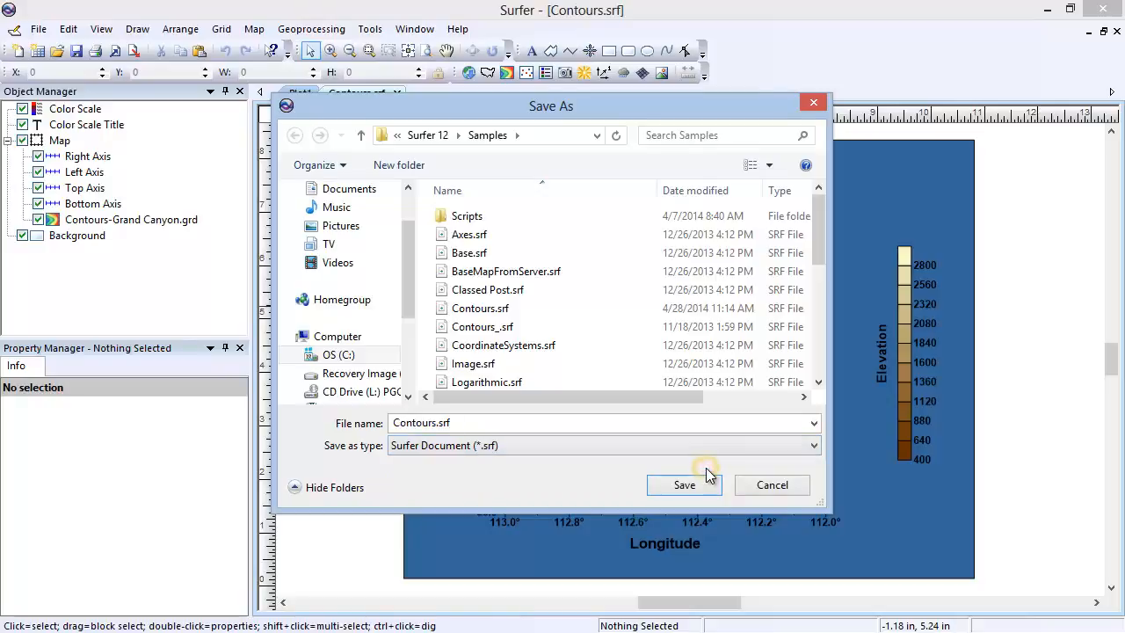
left_click(708, 489)
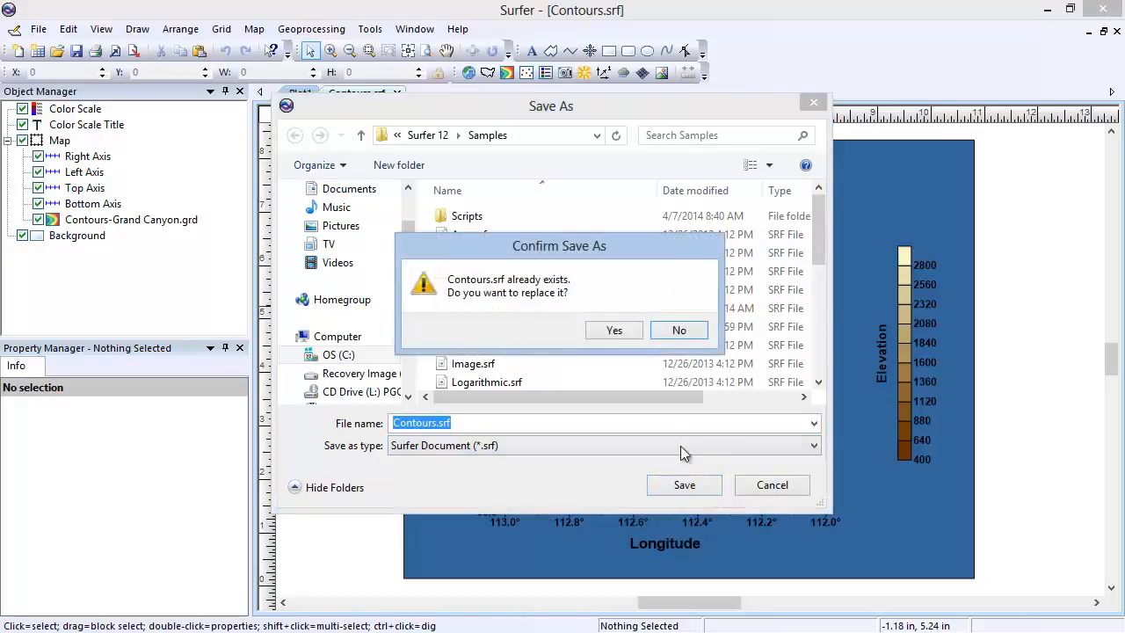
left_click(614, 331)
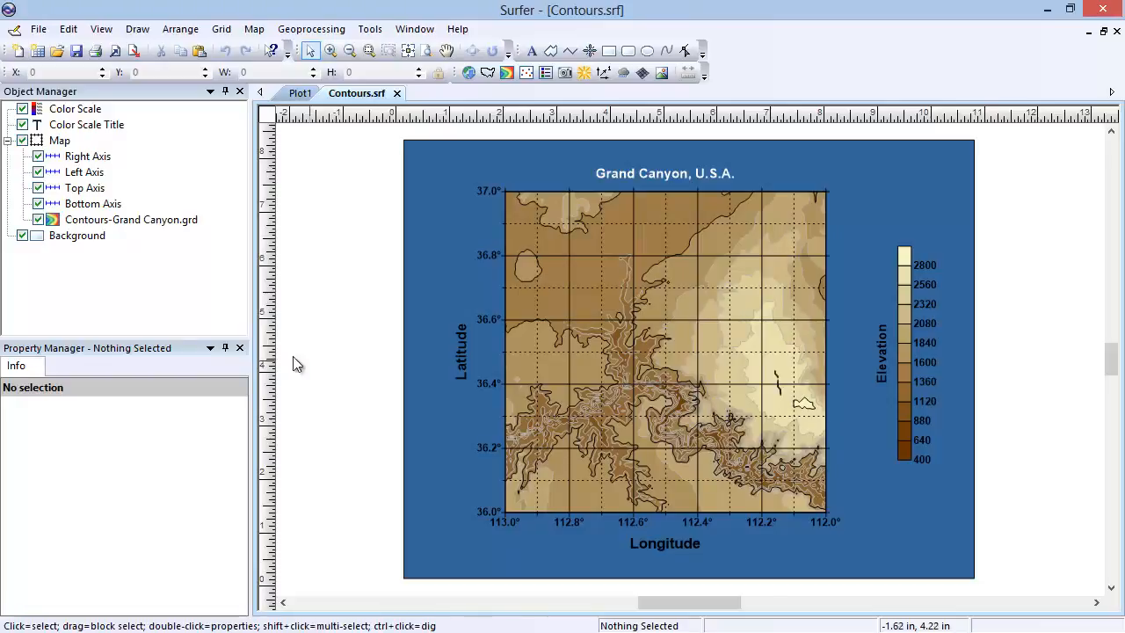
Export the whole plot as a TIF Tagged Image named Contours, proceeding to the export options
left_click(36, 32)
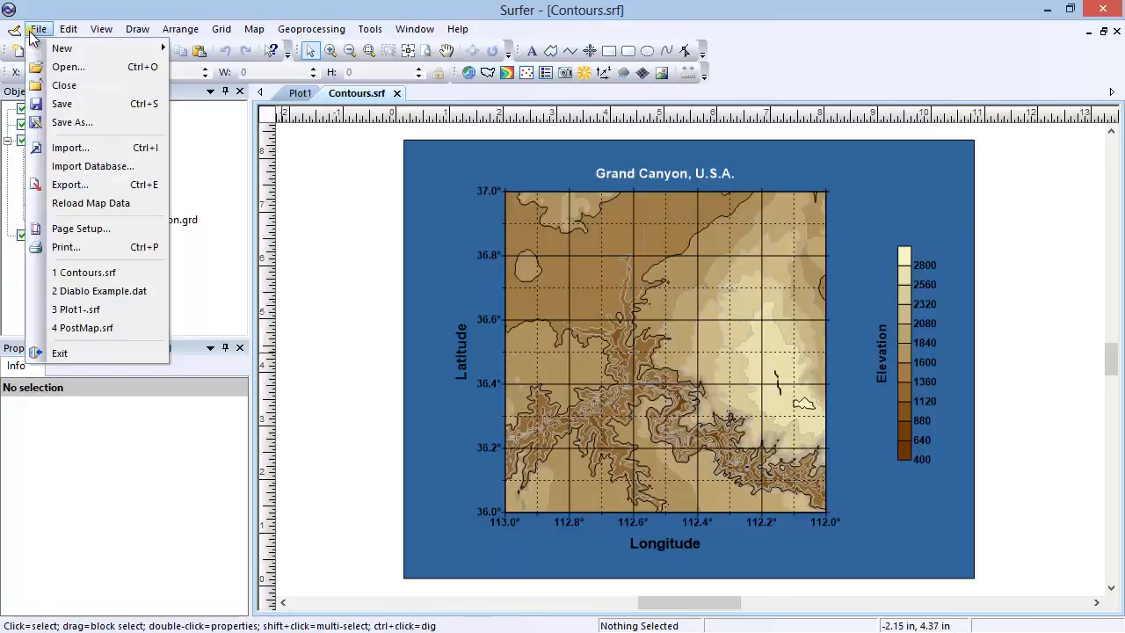
left_click(119, 187)
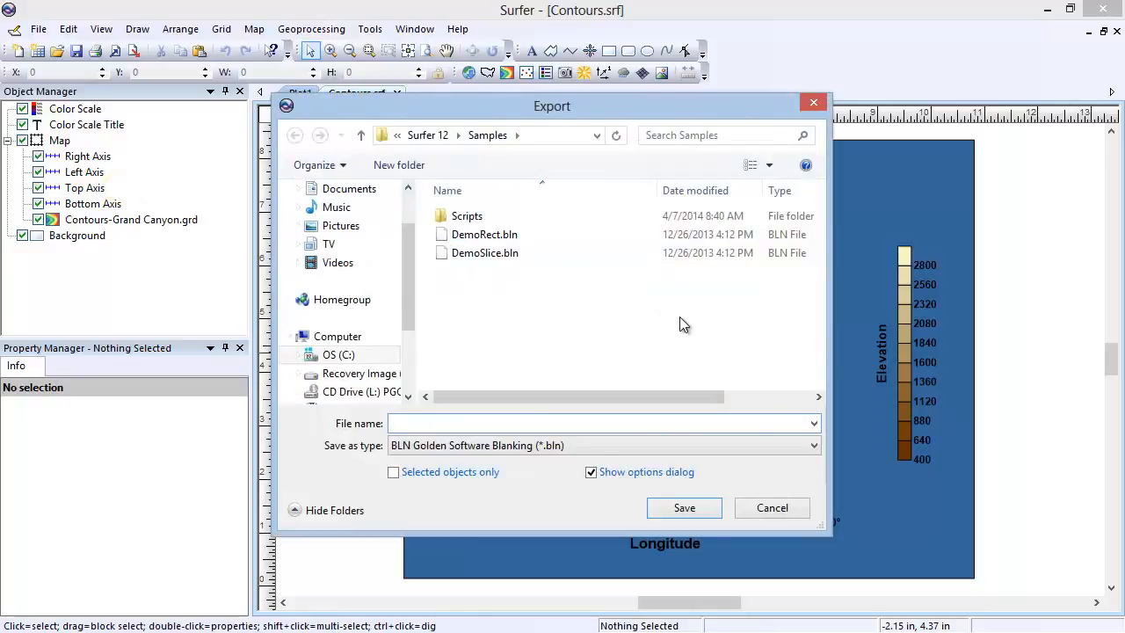
left_click(814, 445)
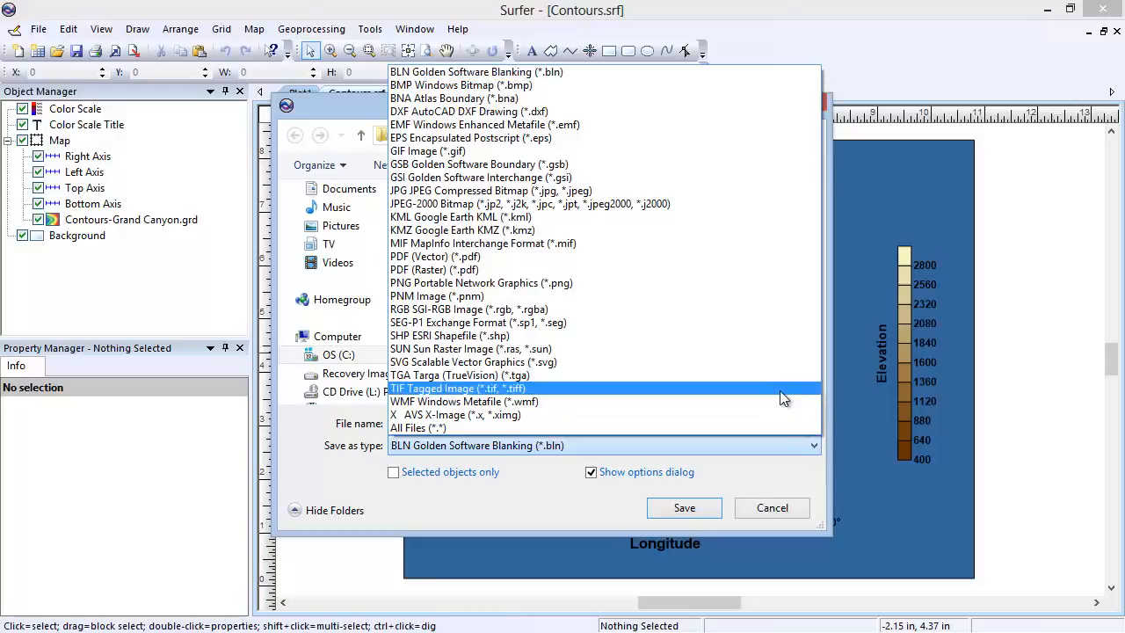
left_click(780, 391)
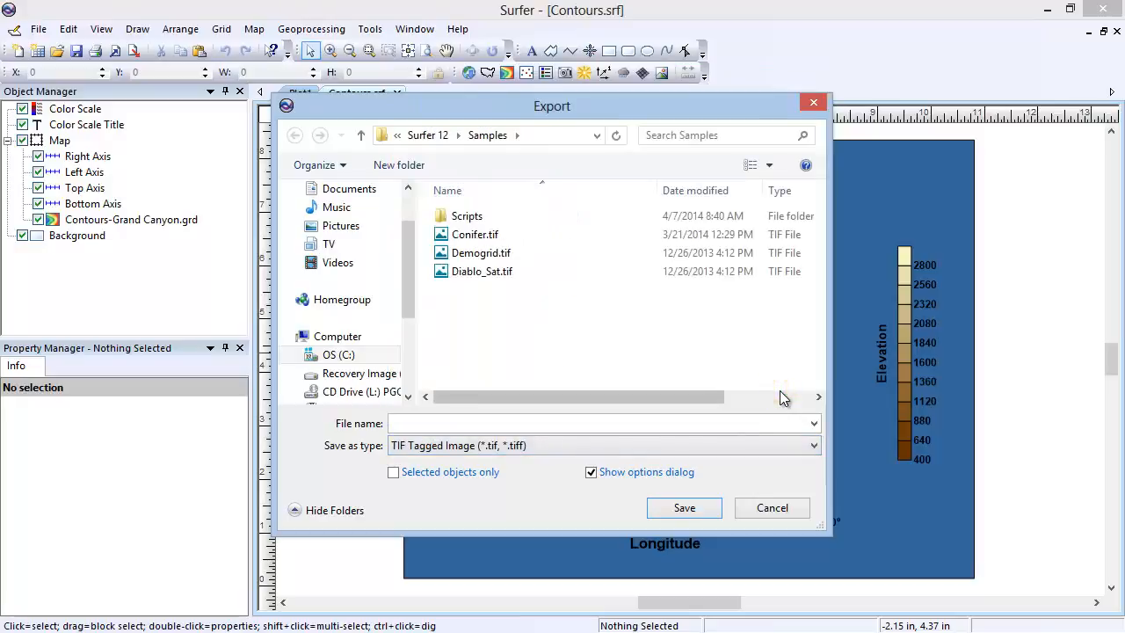
left_click(634, 424)
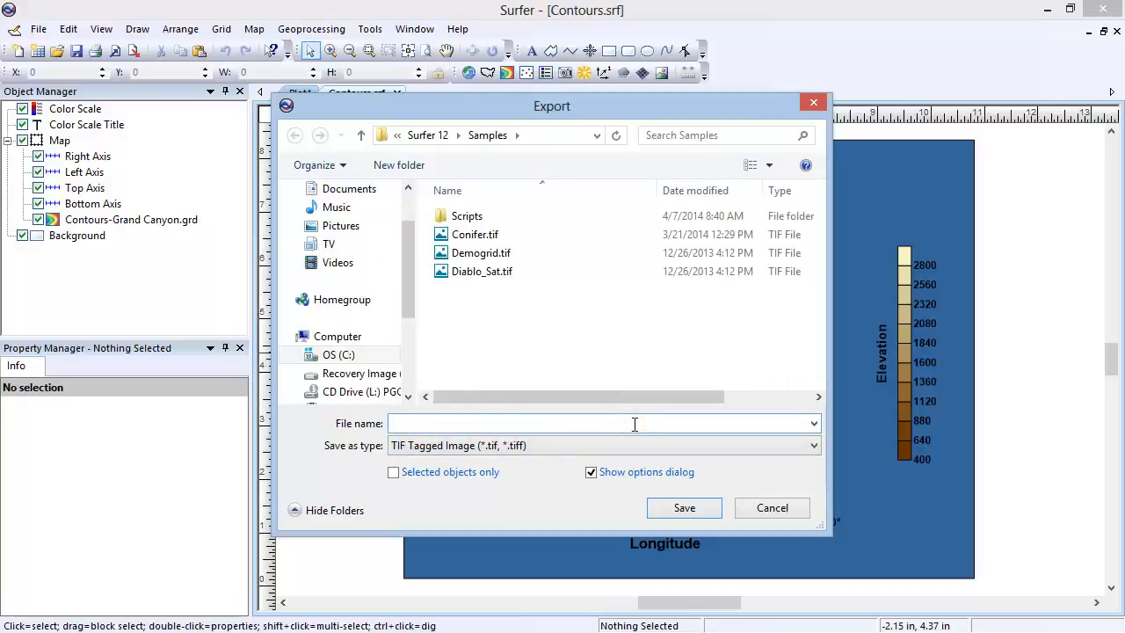
type("Contours")
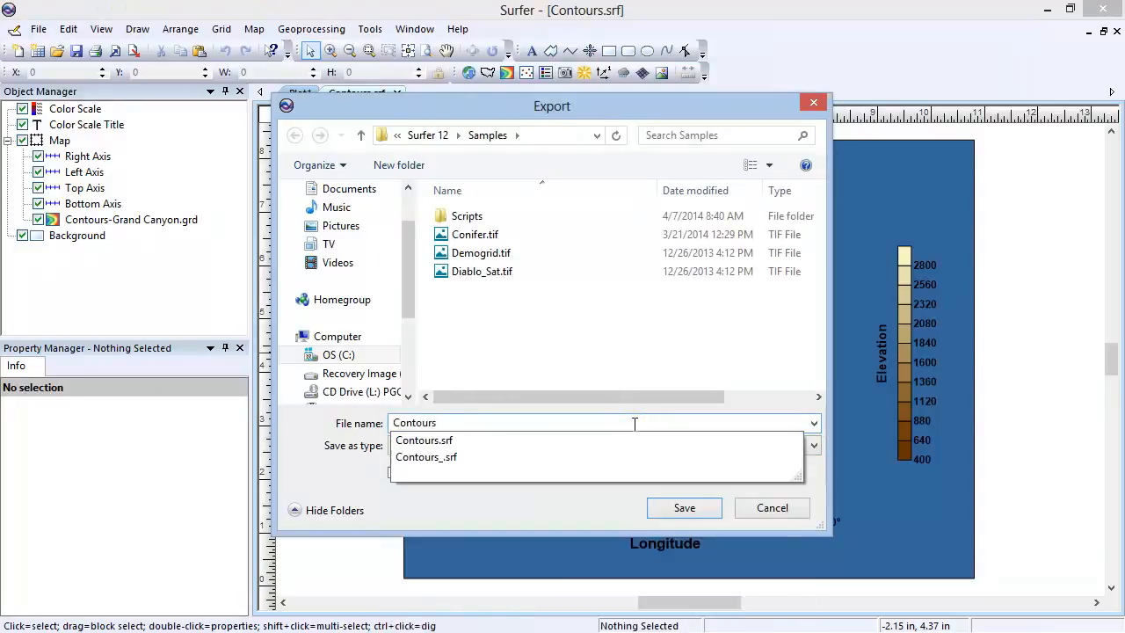
left_click(674, 506)
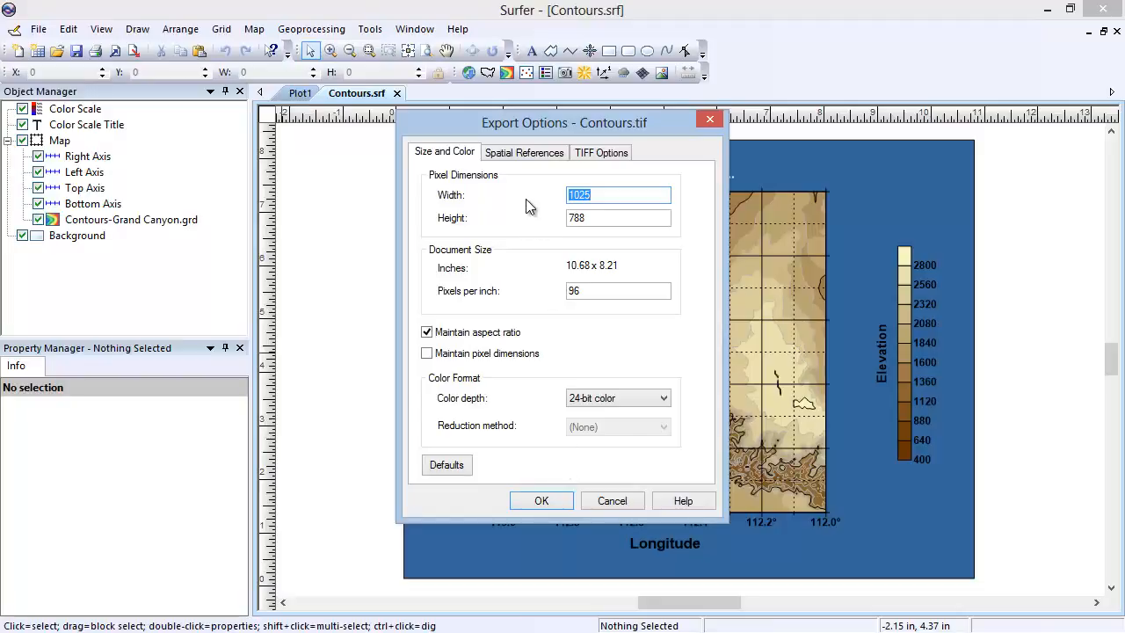
Add an ESRI World file to the spatial reference outputs, review the TIFF options, and complete the image export
left_click(525, 155)
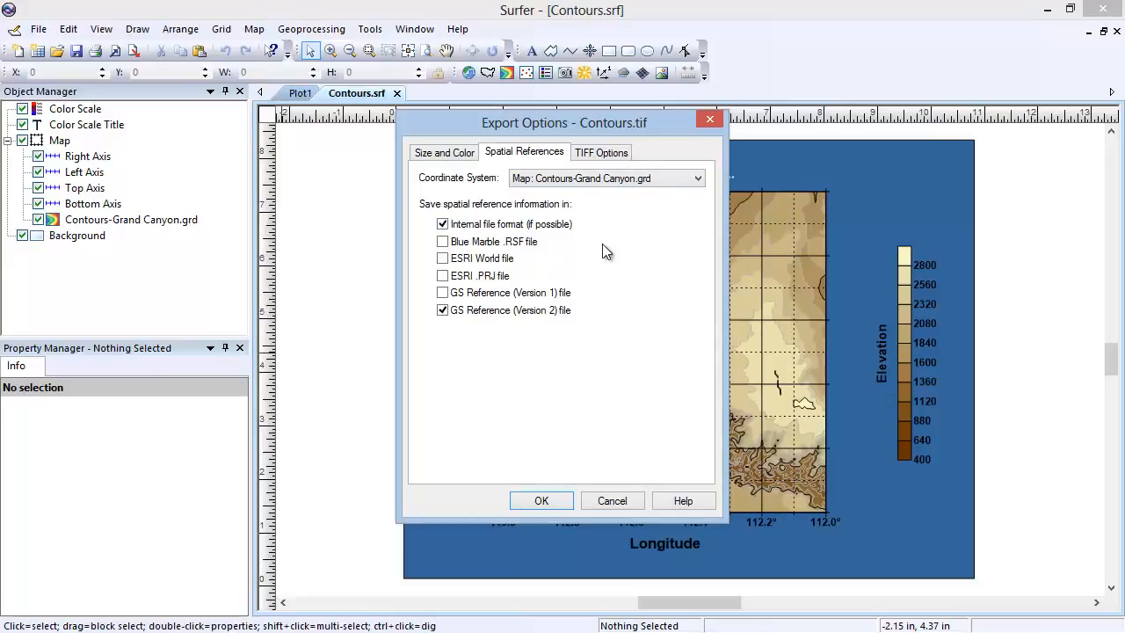
left_click(444, 260)
left_click(598, 156)
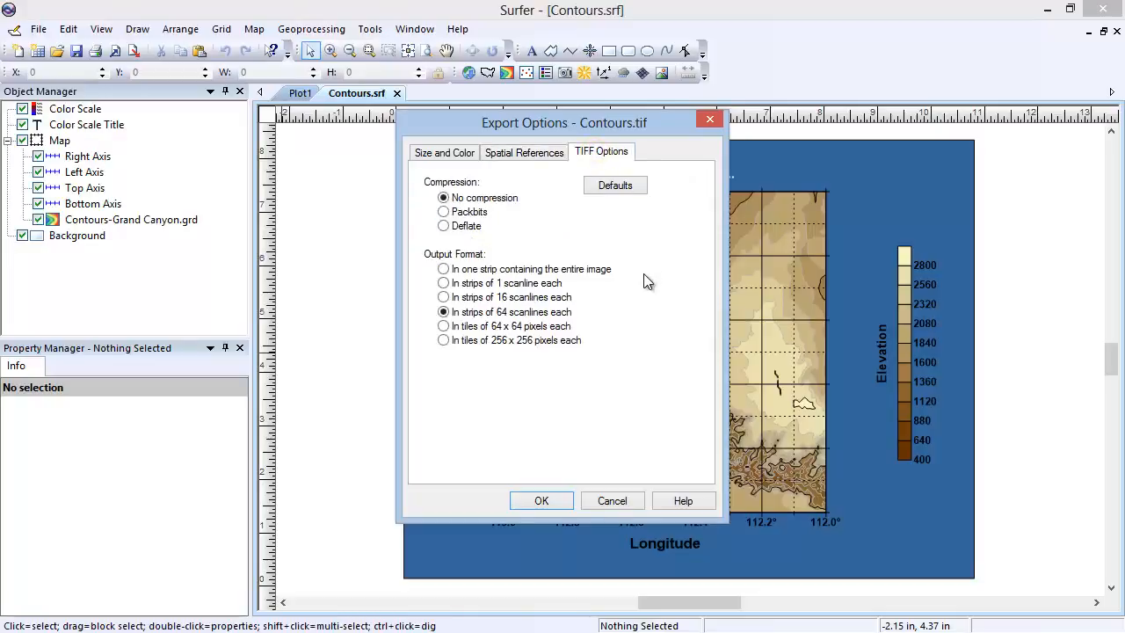
left_click(569, 499)
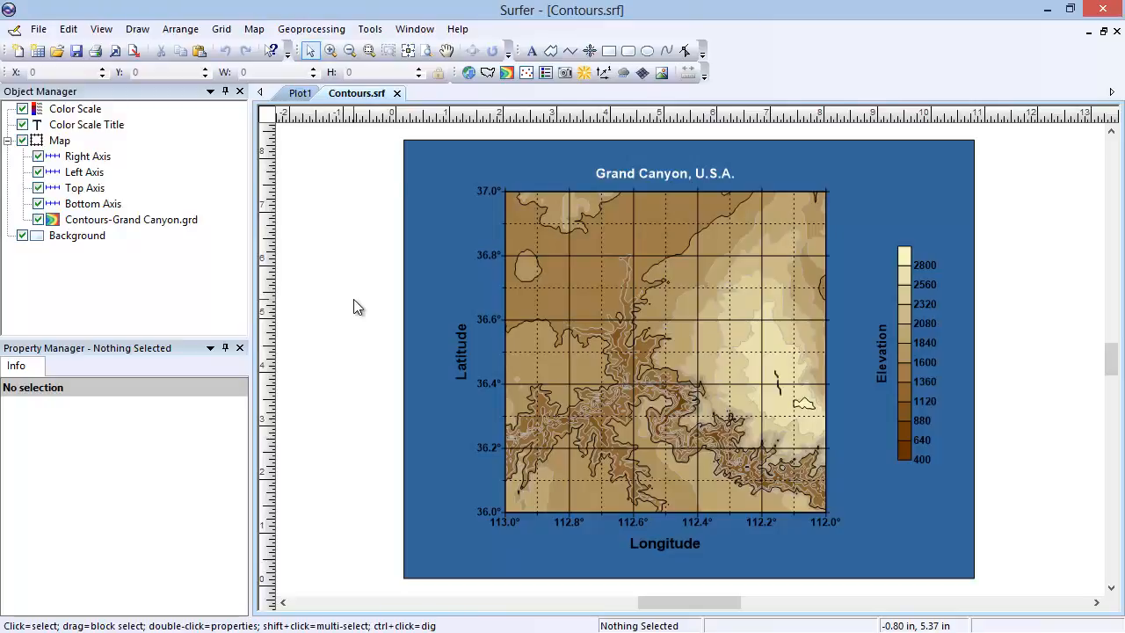
Export the contours of the Contours-Grand Canyon.grd layer to an AutoCAD DXF file named ContoursExport
left_click(164, 220)
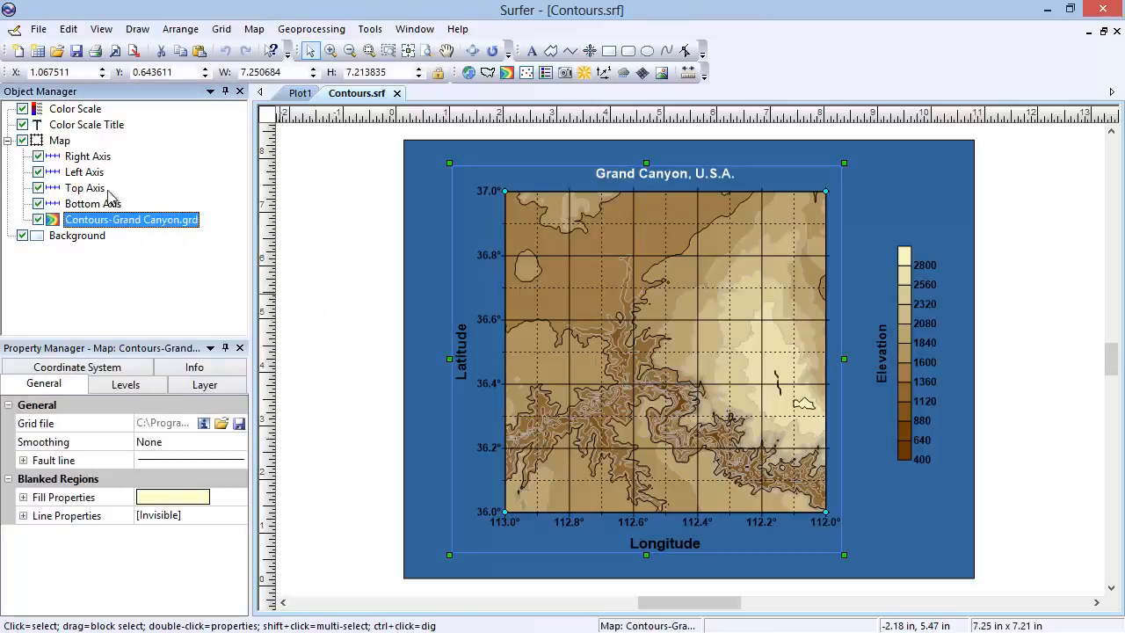
left_click(254, 29)
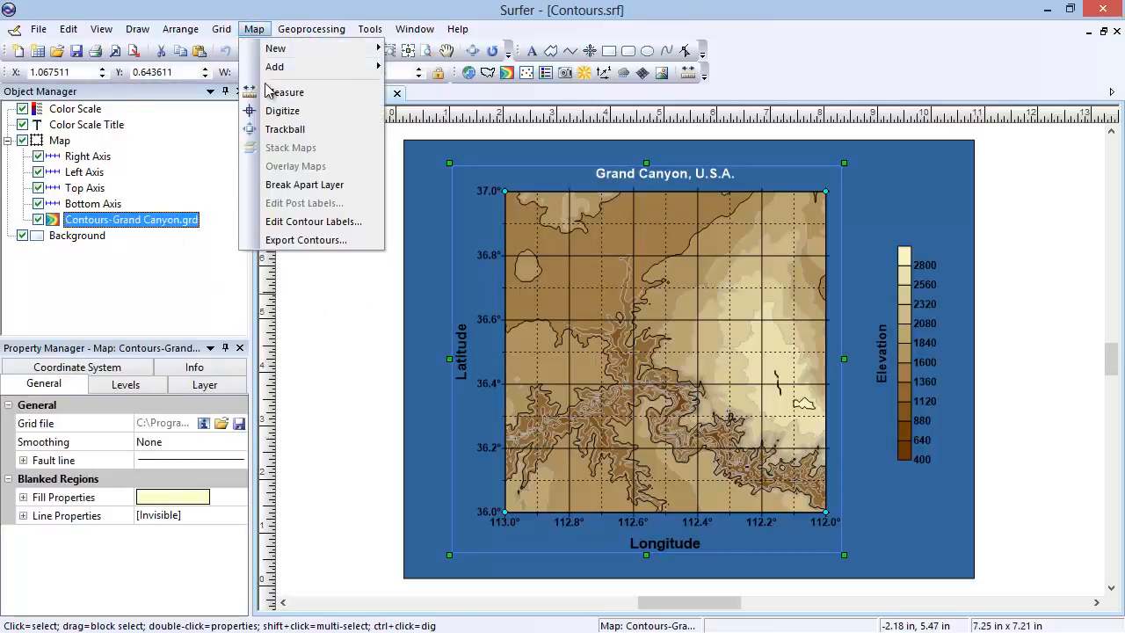
left_click(364, 248)
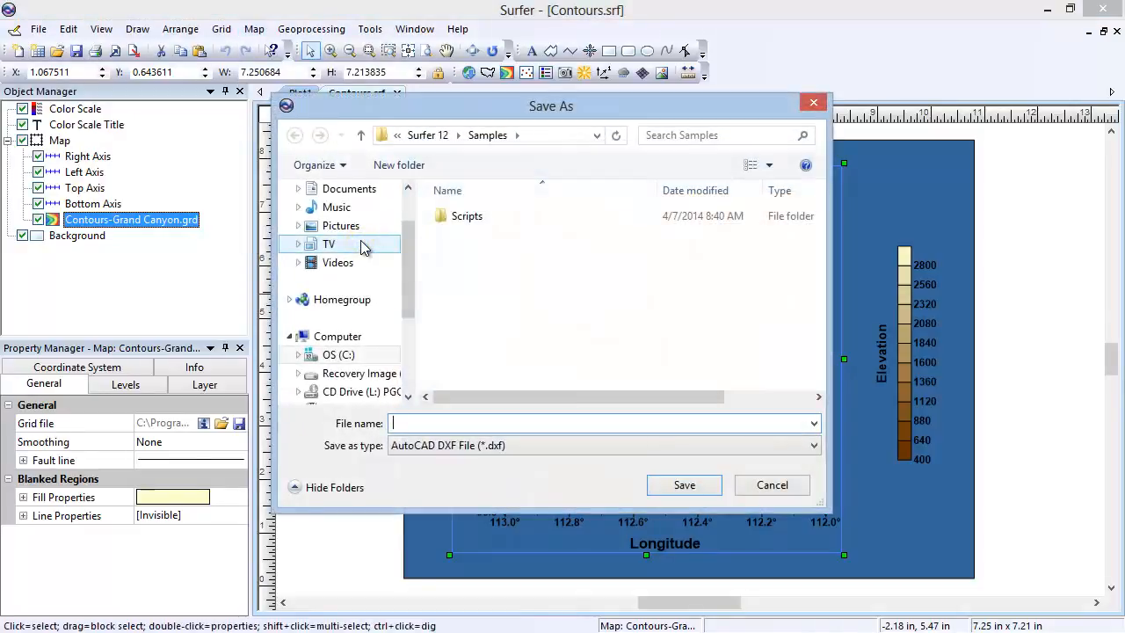
type("ContoursExport")
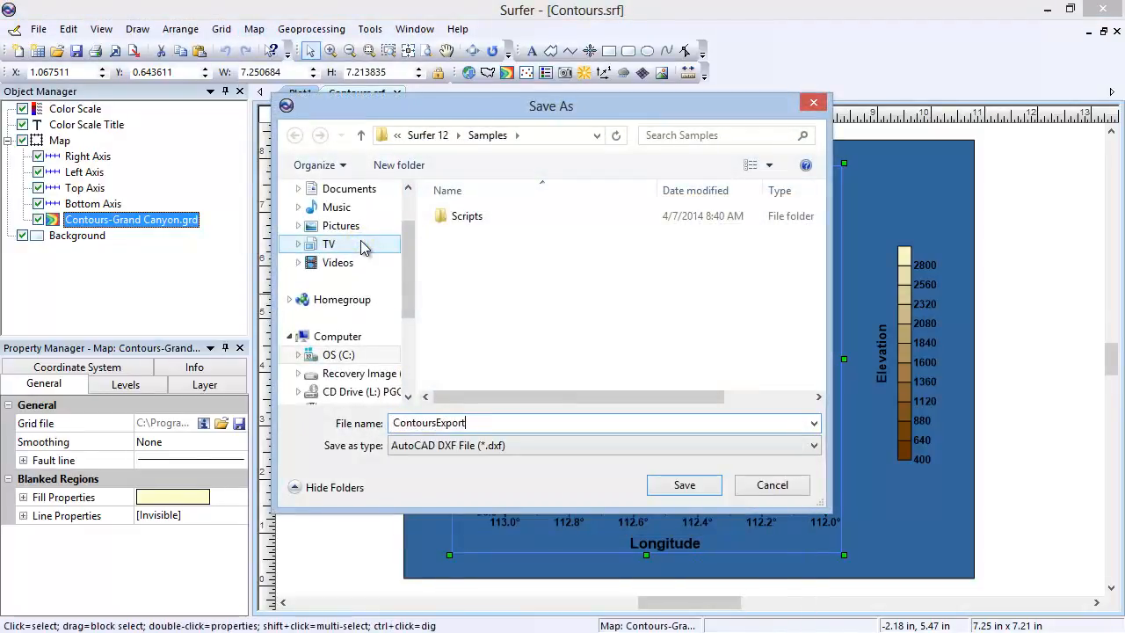
left_click(813, 446)
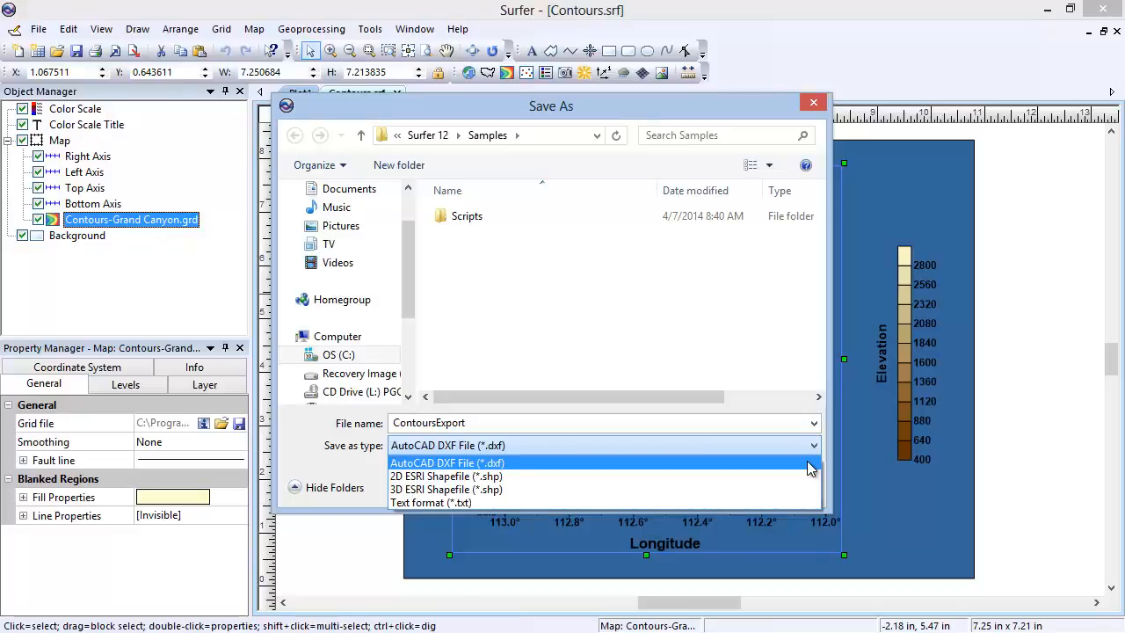
left_click(811, 469)
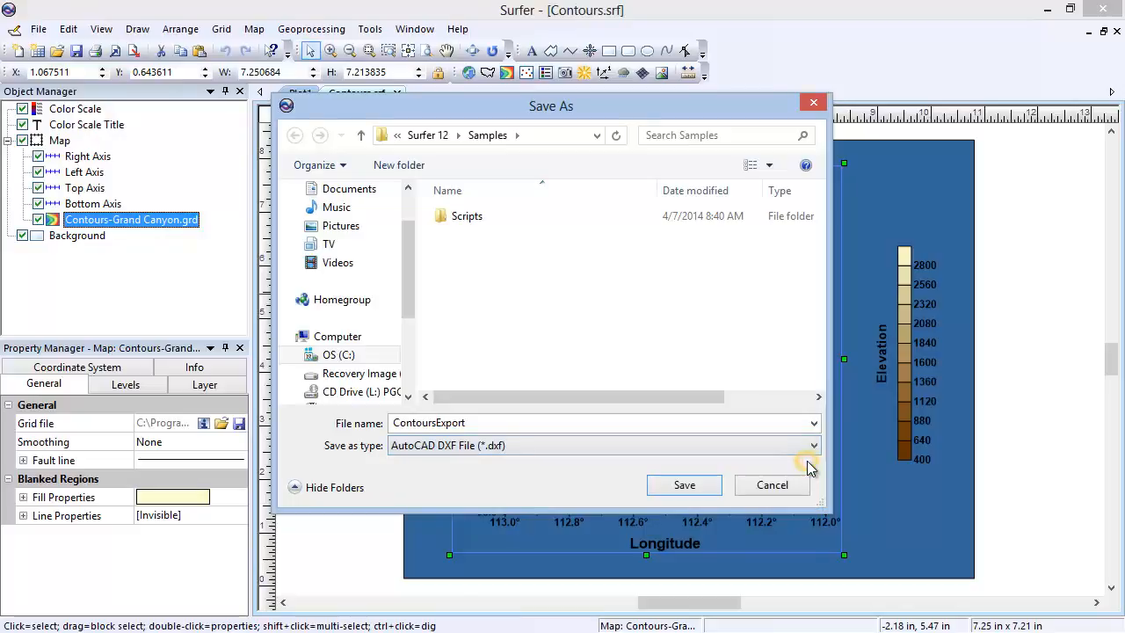
left_click(719, 493)
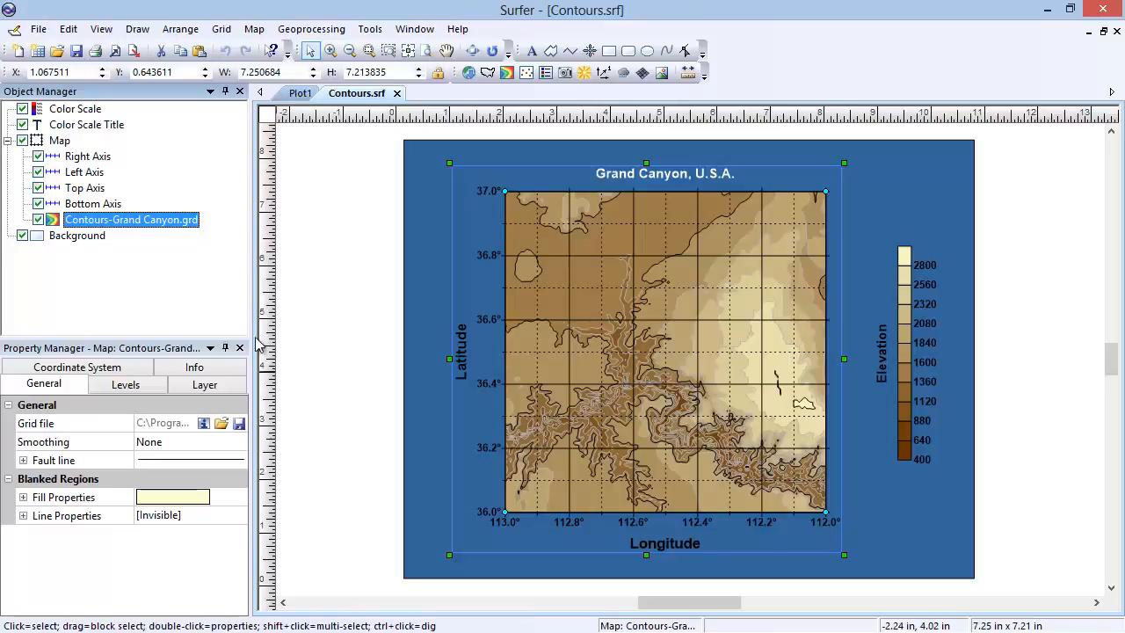
Create a new empty plot document
left_click(39, 29)
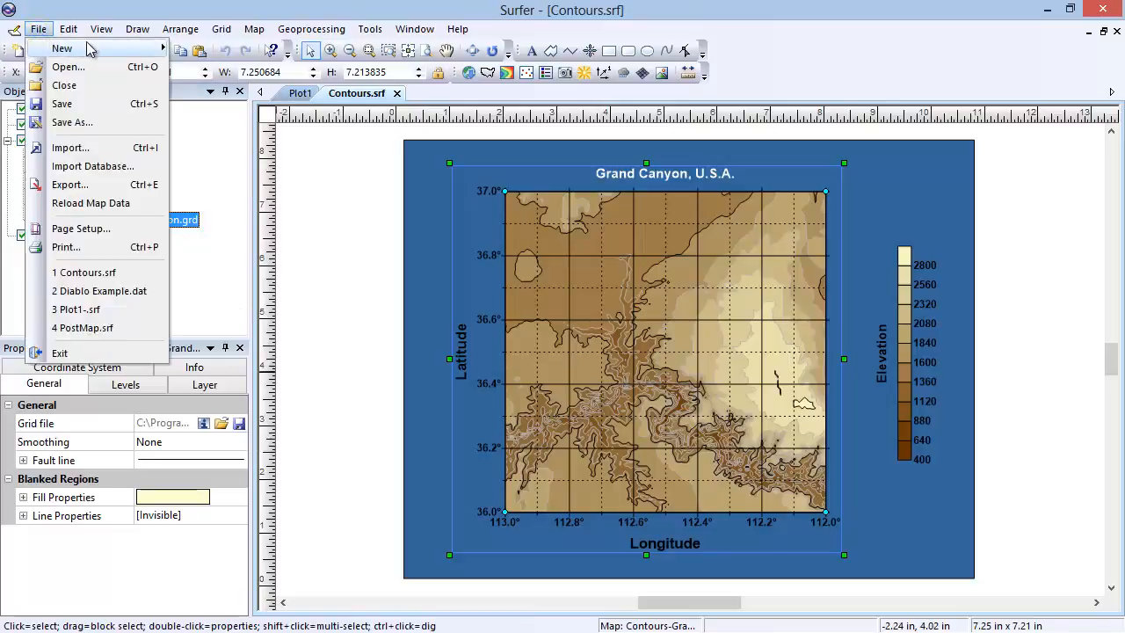
mouse_move(103, 50)
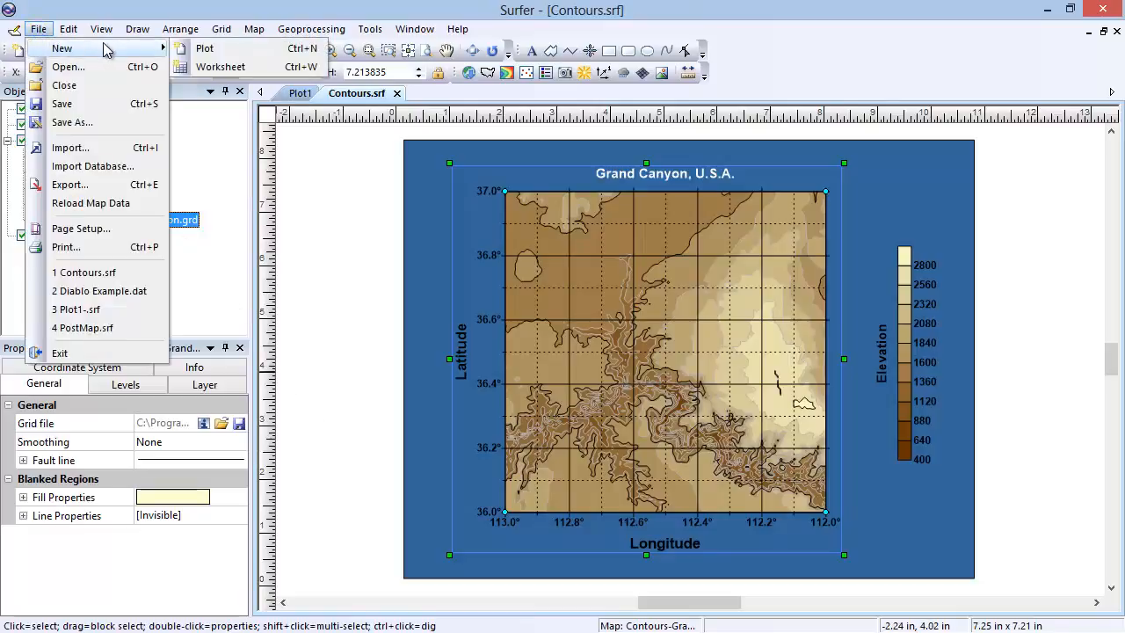
left_click(245, 51)
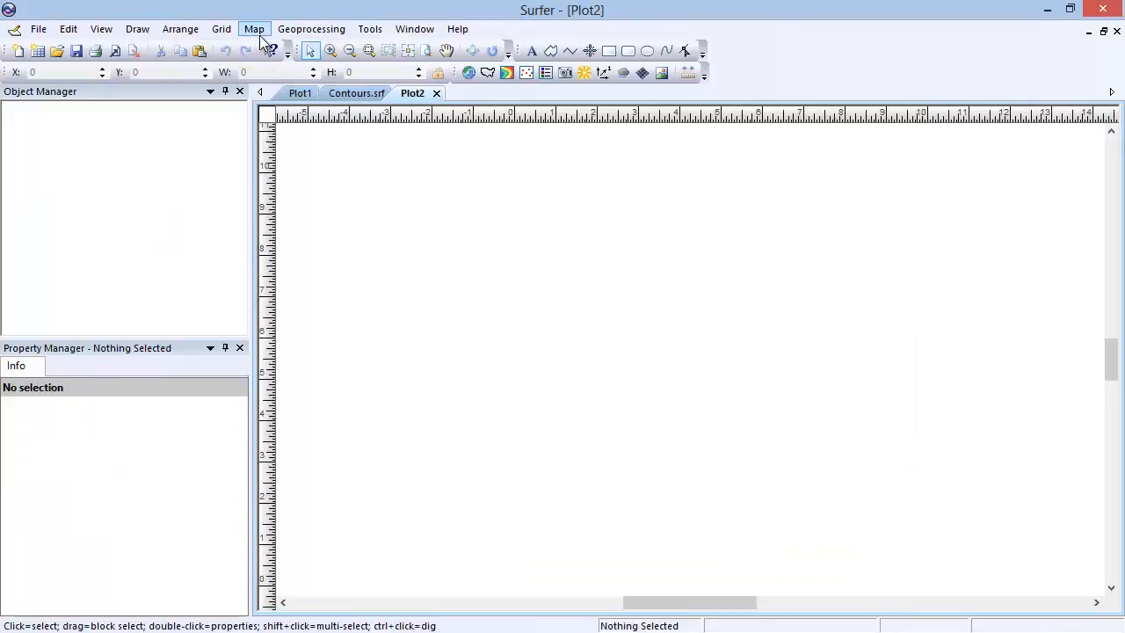
Create a base map from ContoursExport.dxf in the empty plot, accepting the default DXF import options
left_click(256, 32)
mouse_move(308, 55)
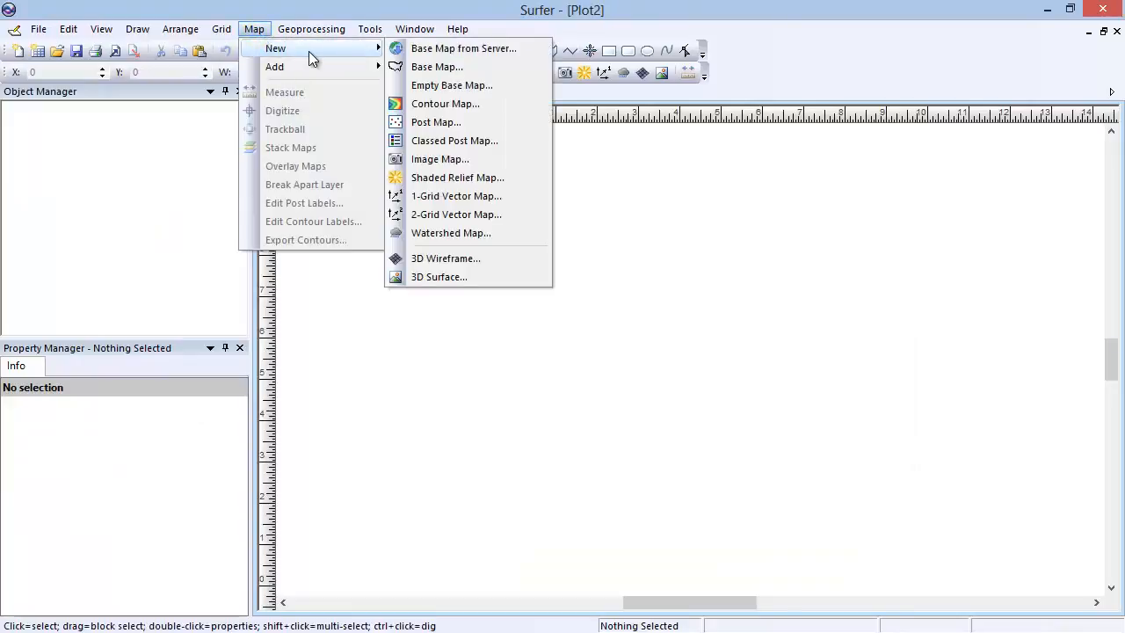
left_click(469, 75)
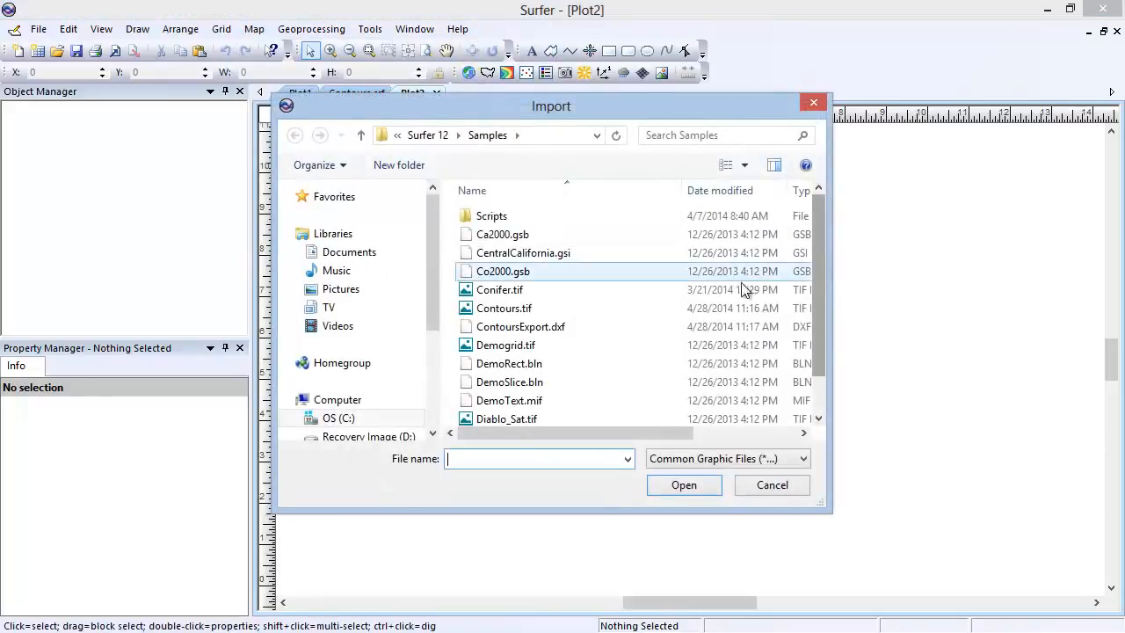
left_click(615, 327)
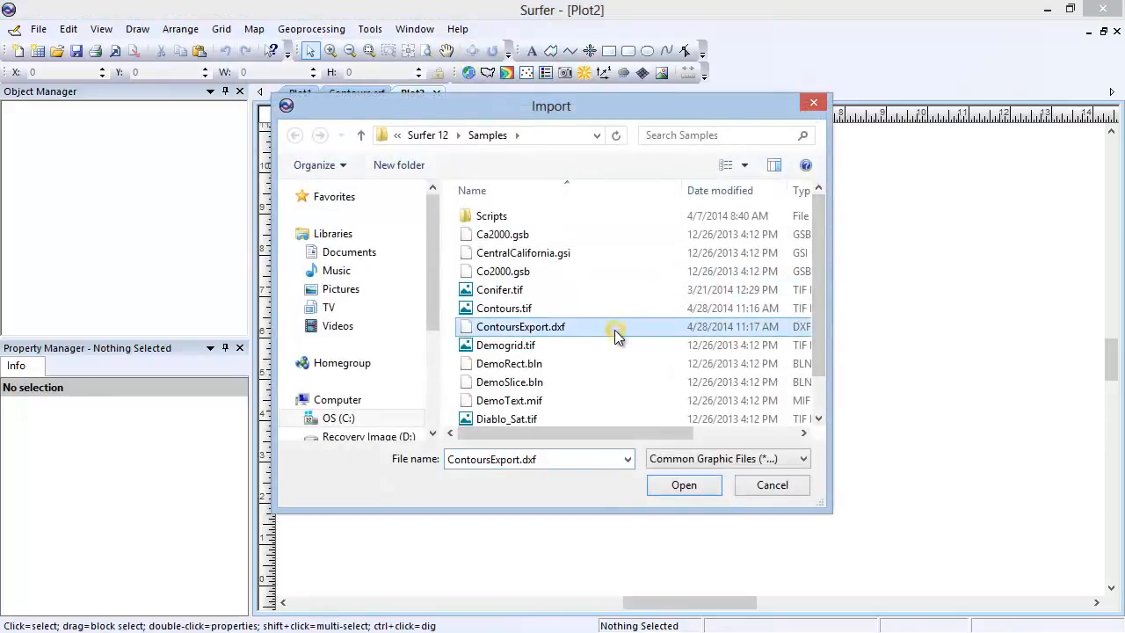
left_click(685, 485)
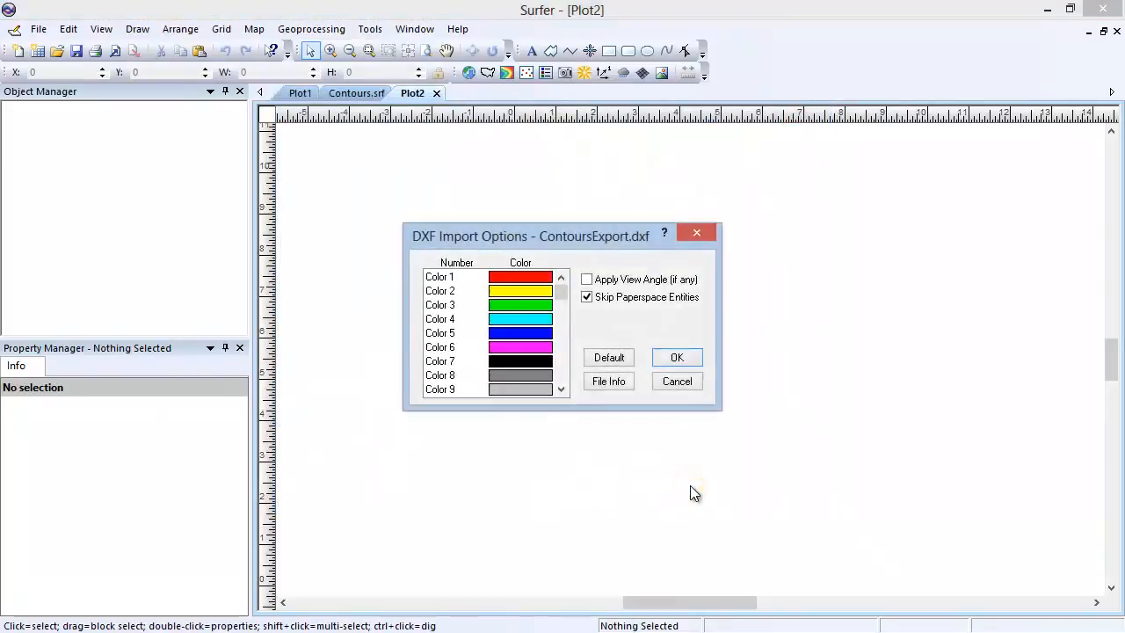
left_click(677, 358)
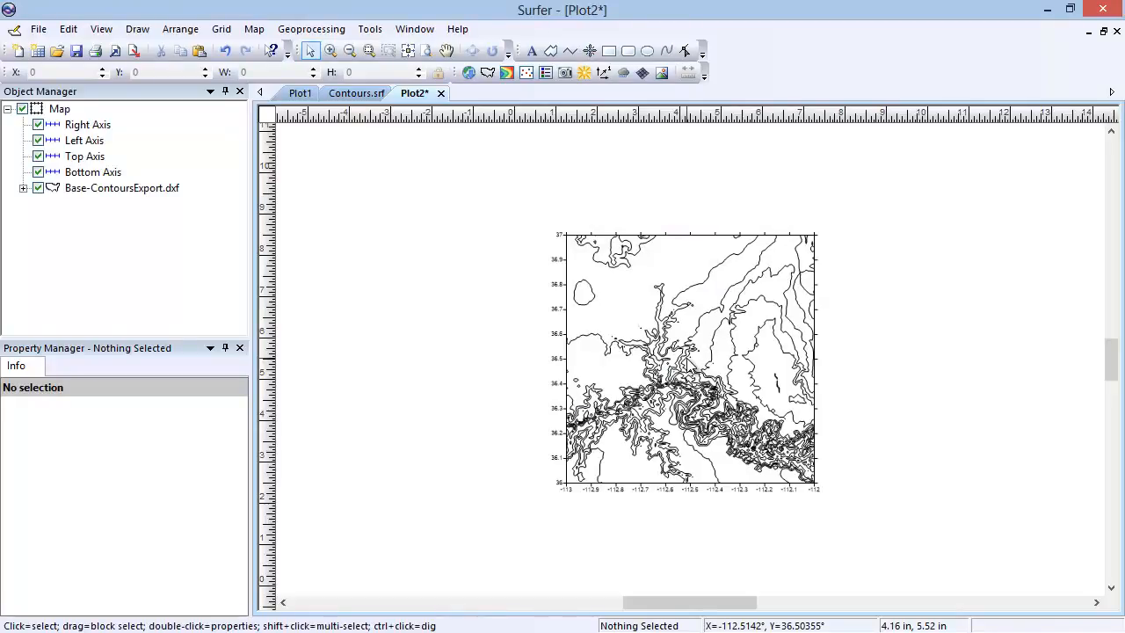
Expand the Base-ContoursExport.dxf layer and inspect the geometry and attribute information of its first polygon
left_click(22, 188)
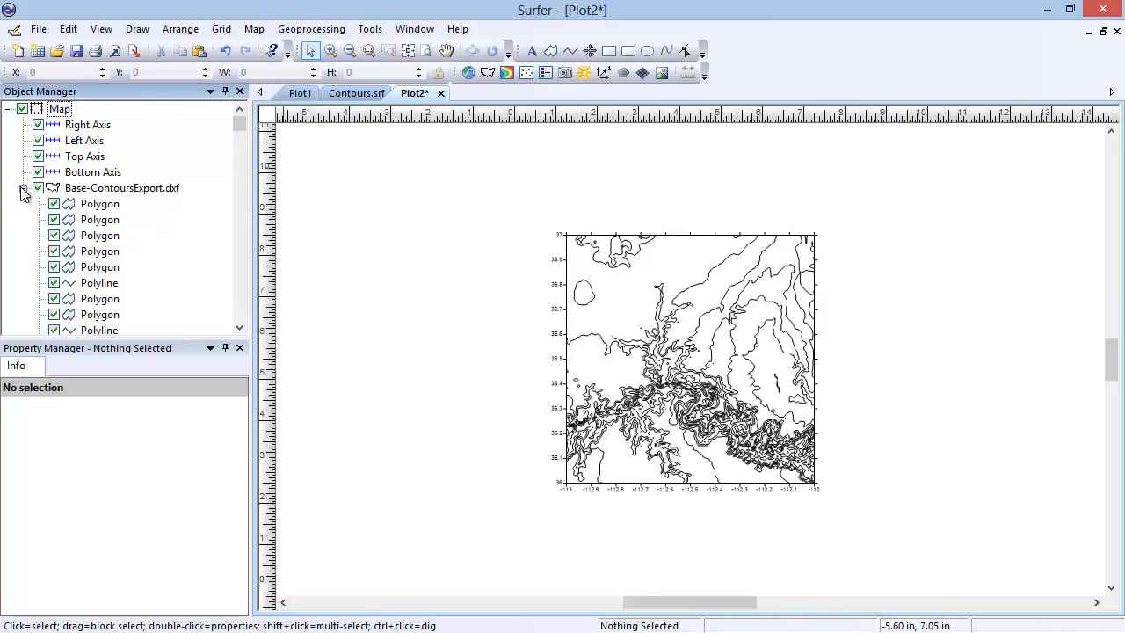
left_click(93, 206)
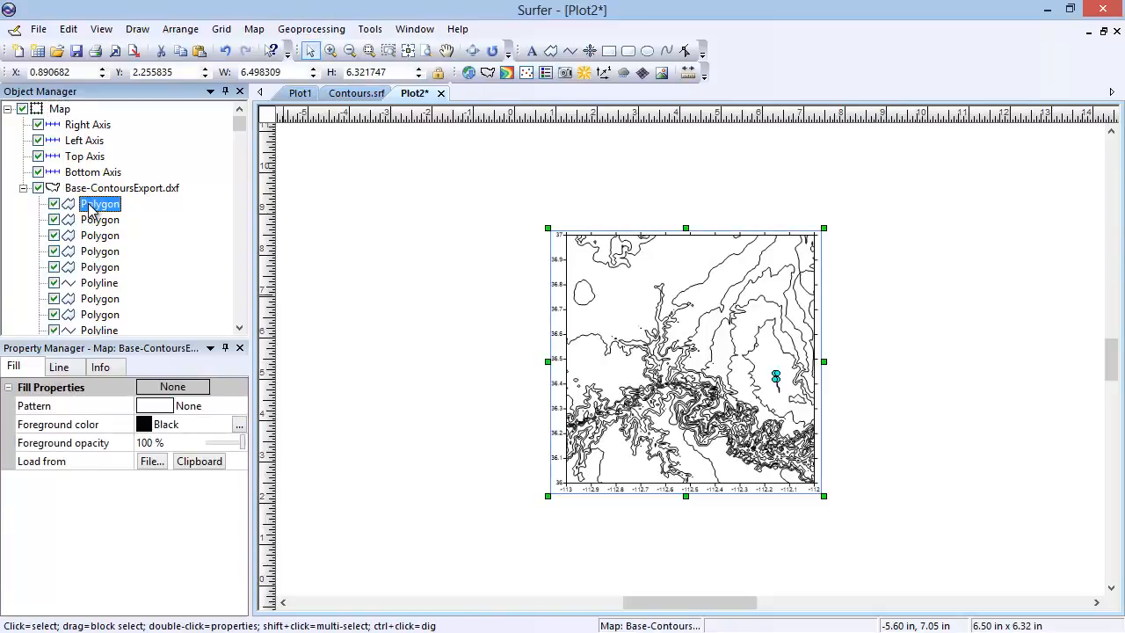
left_click(108, 369)
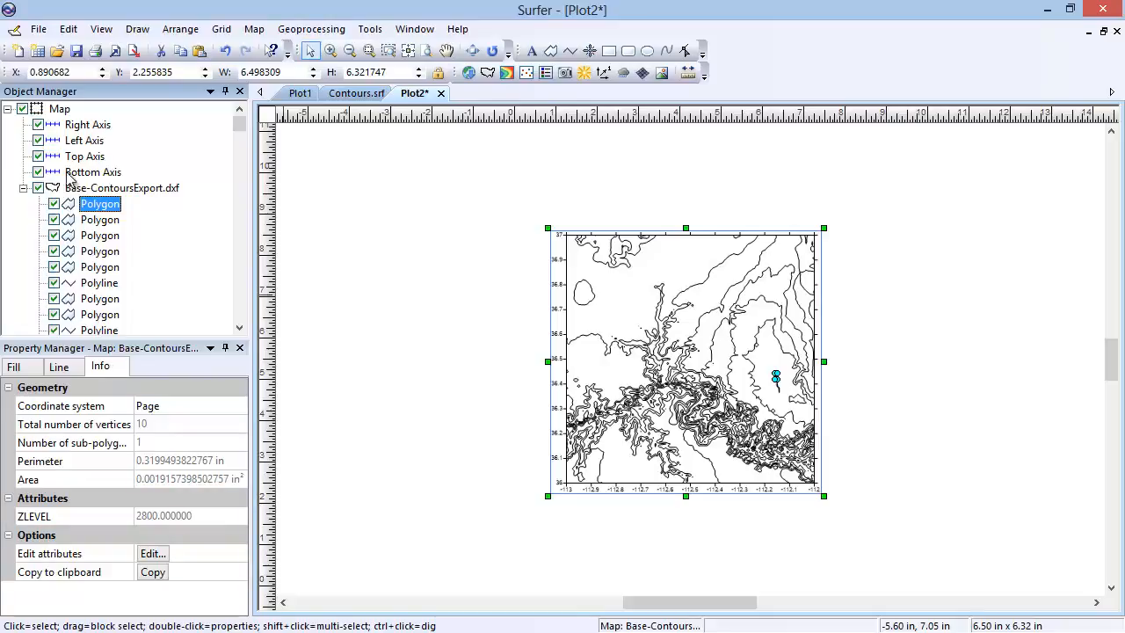
Review the print settings for the base map plot, including print method, range, copies and scale, without printing
left_click(39, 29)
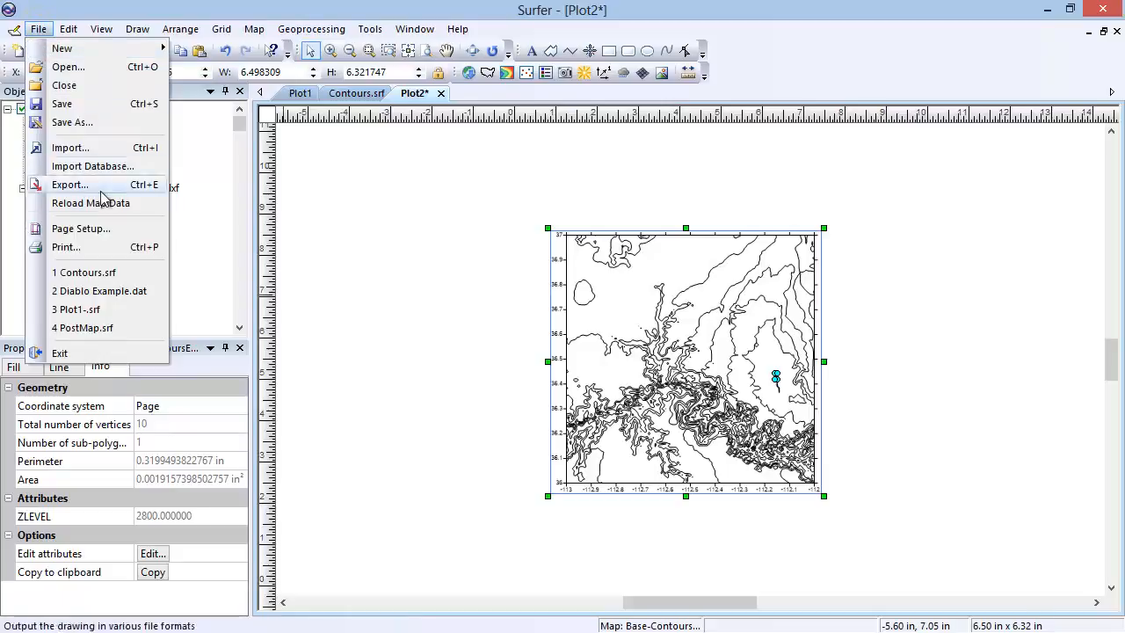
left_click(120, 248)
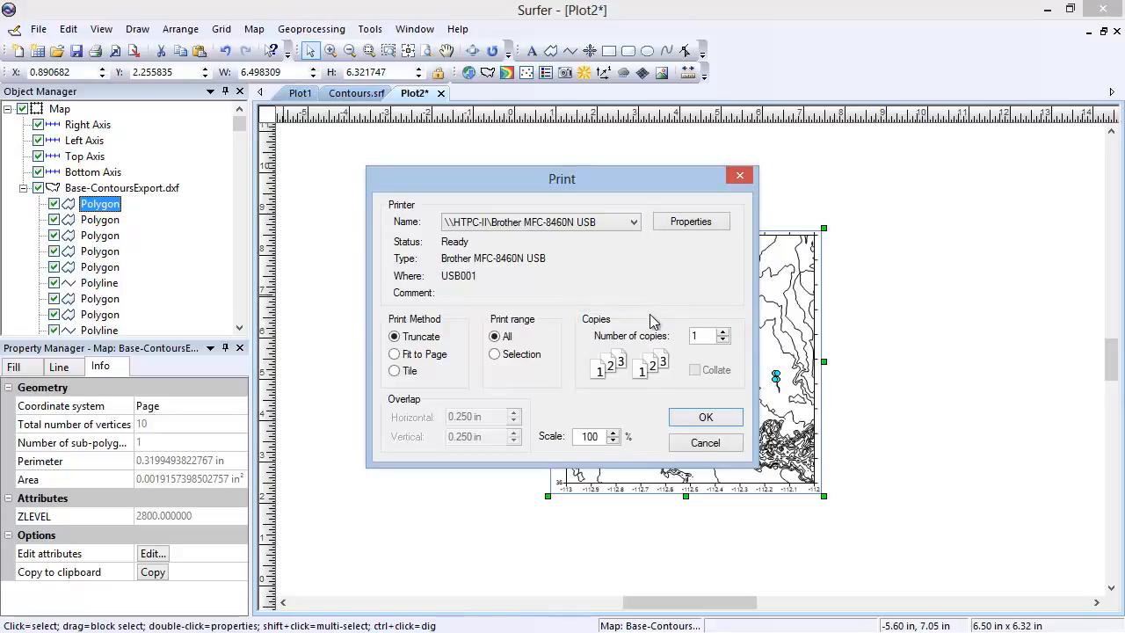
left_click(682, 446)
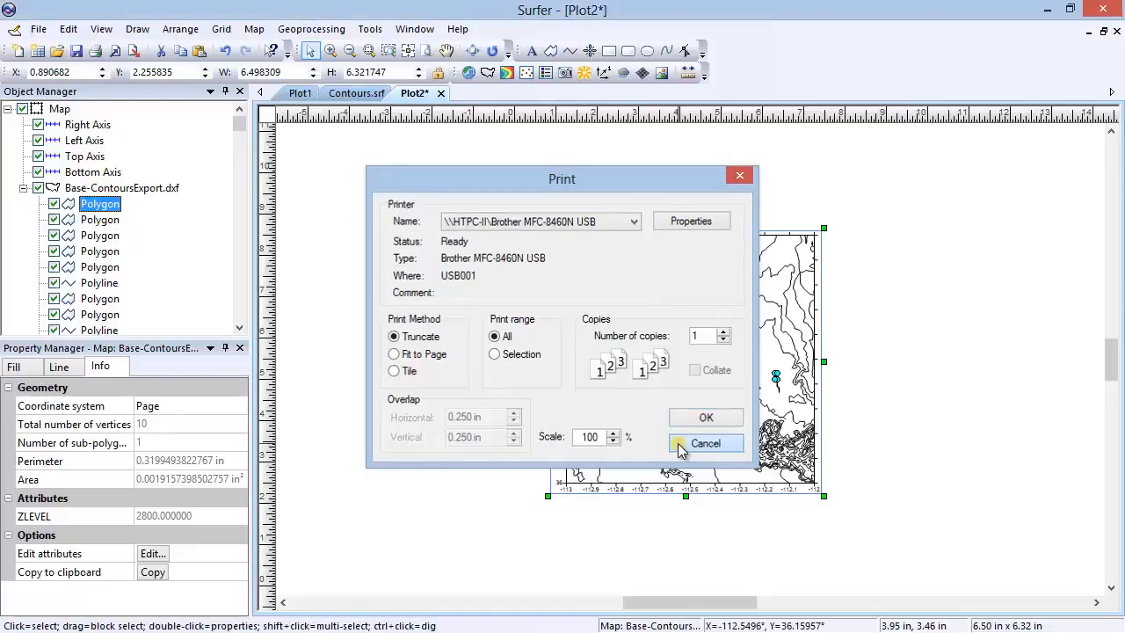